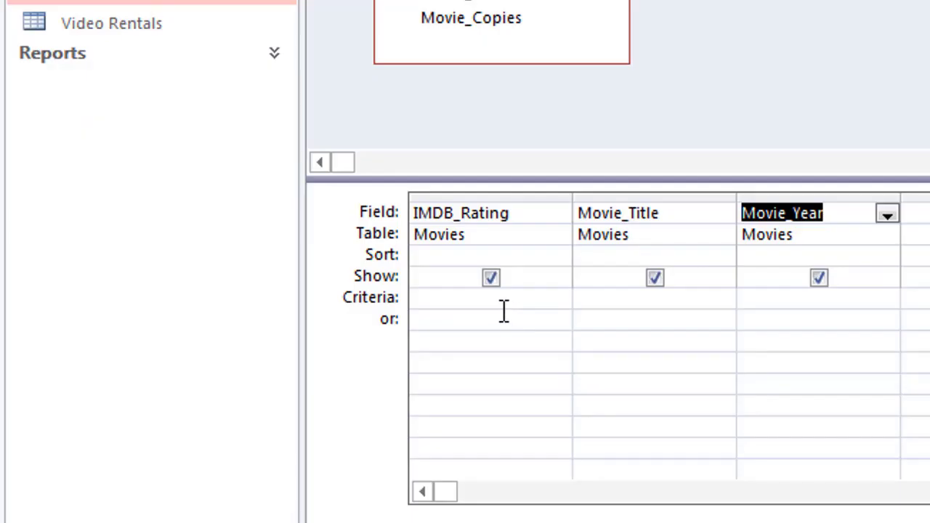
Step: Set the query criteria for the IMDB_Rating field to >8.3
click(502, 301)
text(>8.3)
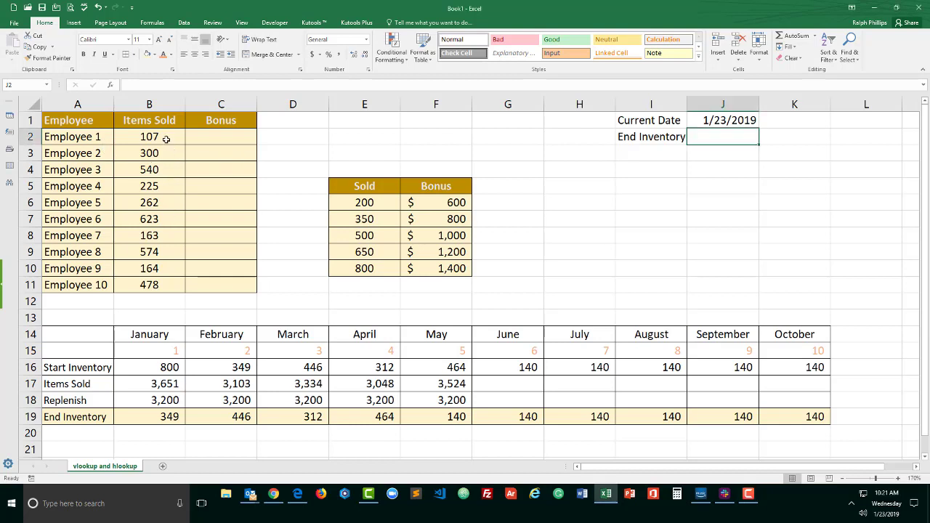
Step: Start a VLOOKUP formula in C2 for Employee 1's bonus, using items sold in B2 as the lookup value
drag(178, 136, 165, 283)
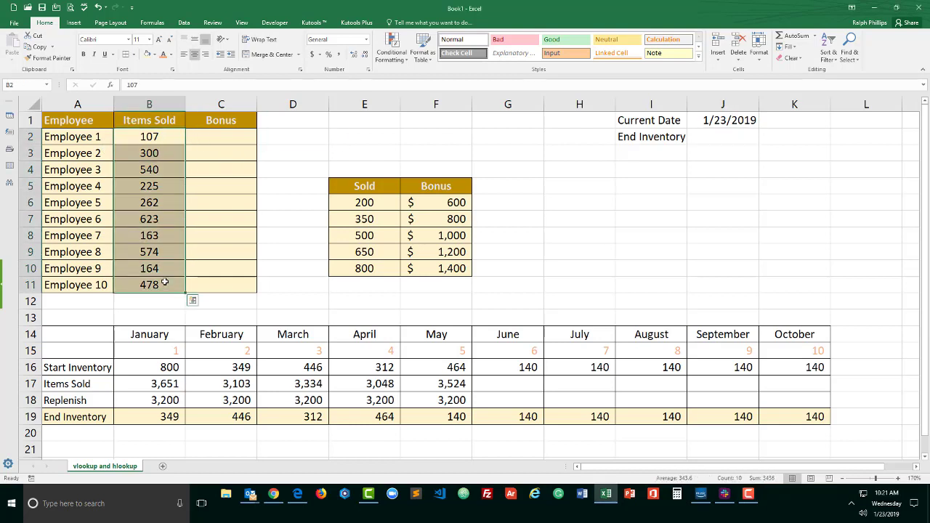
click(201, 132)
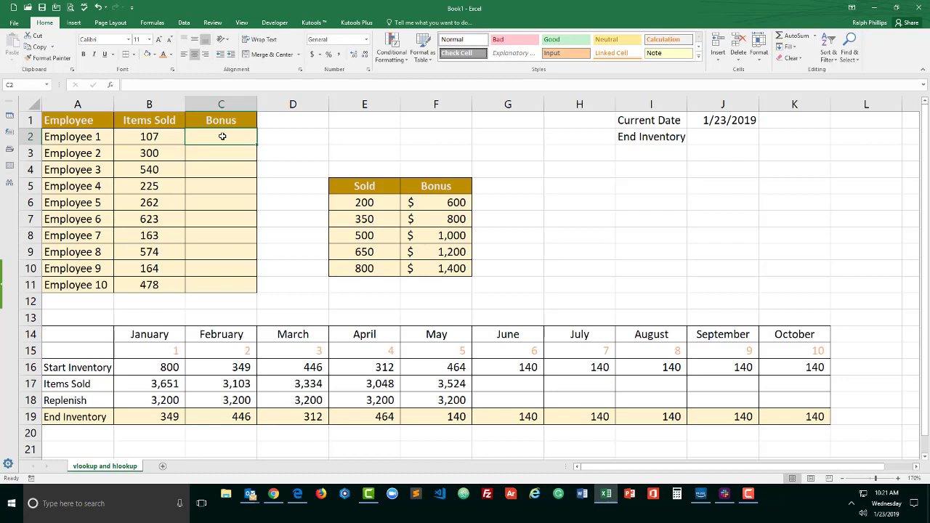
text(=)
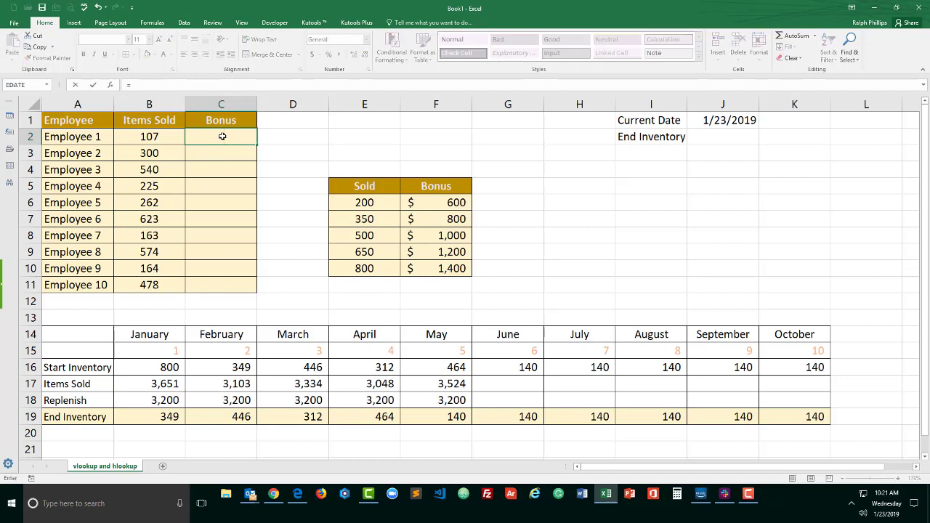
text(vloo)
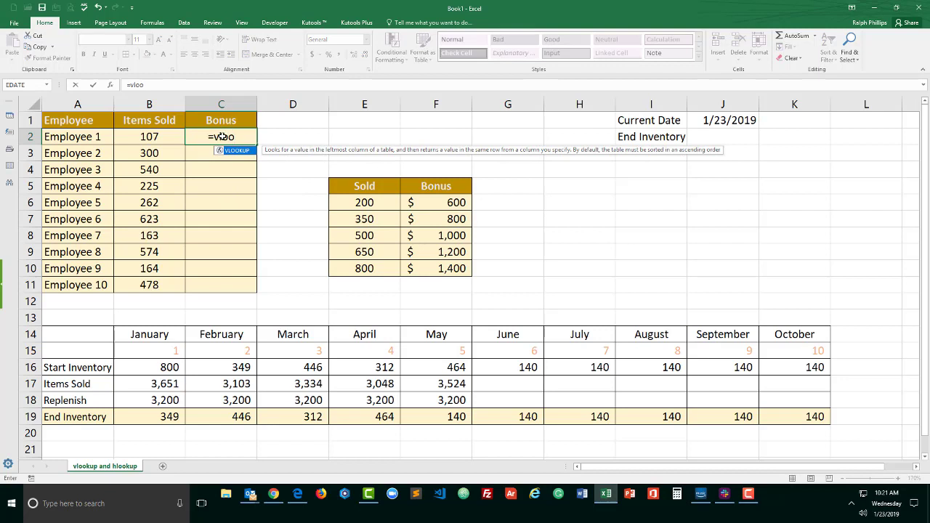
key(Tab)
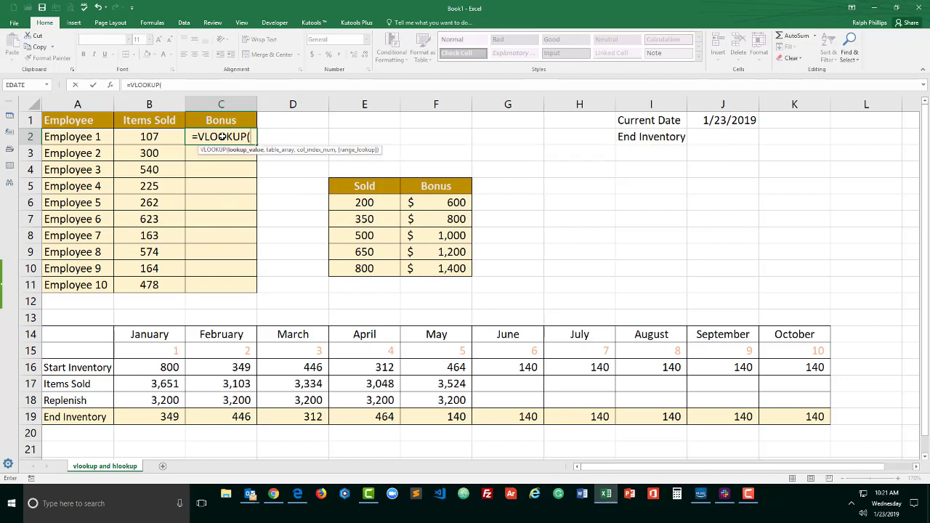
click(163, 136)
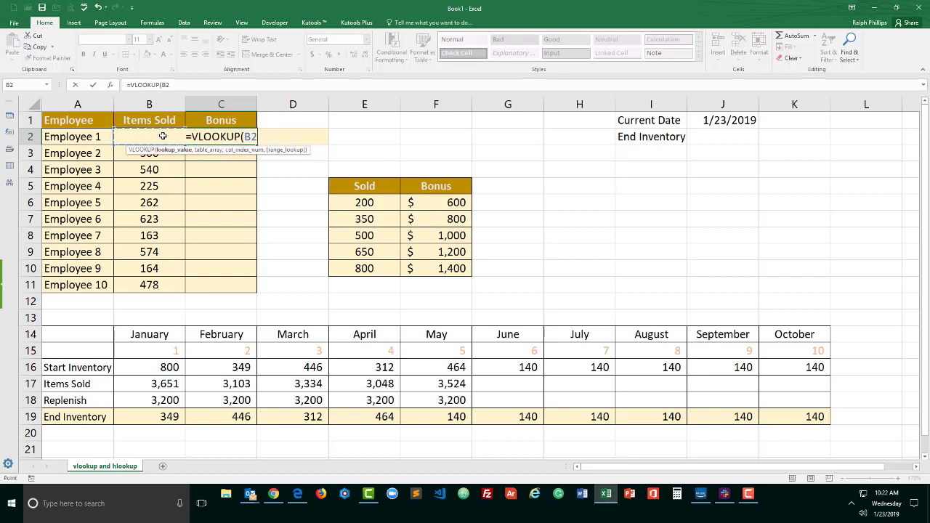
text(,)
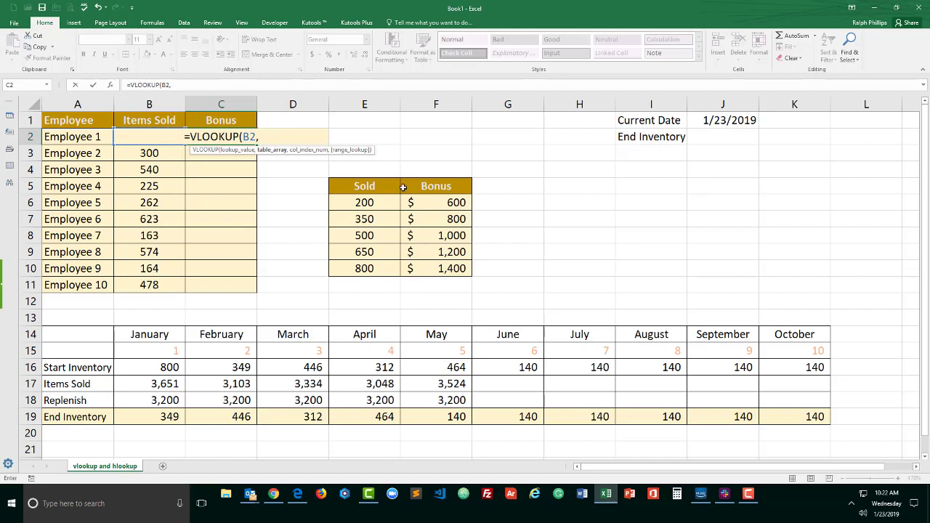
Step: Use the Sold/Bonus table as the VLOOKUP table array with absolute references, $E$6:$F$10
drag(369, 203, 436, 268)
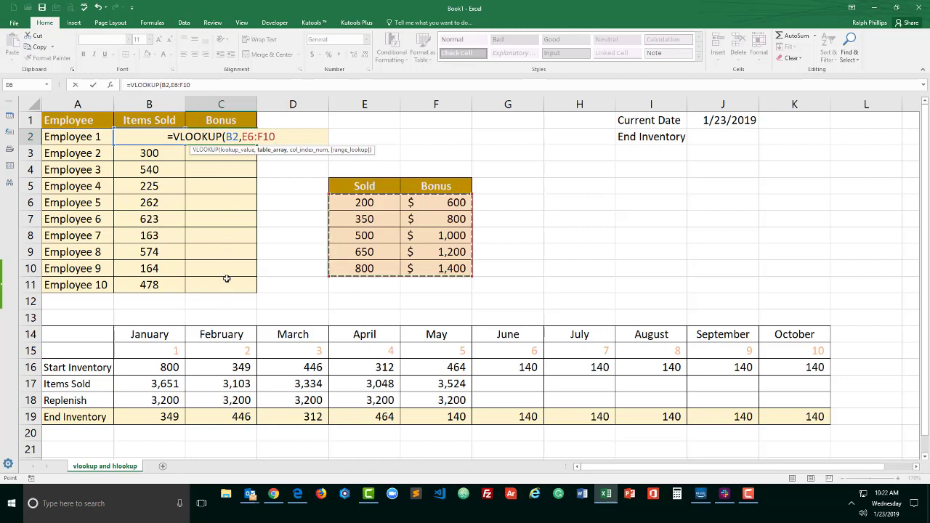
key(F4)
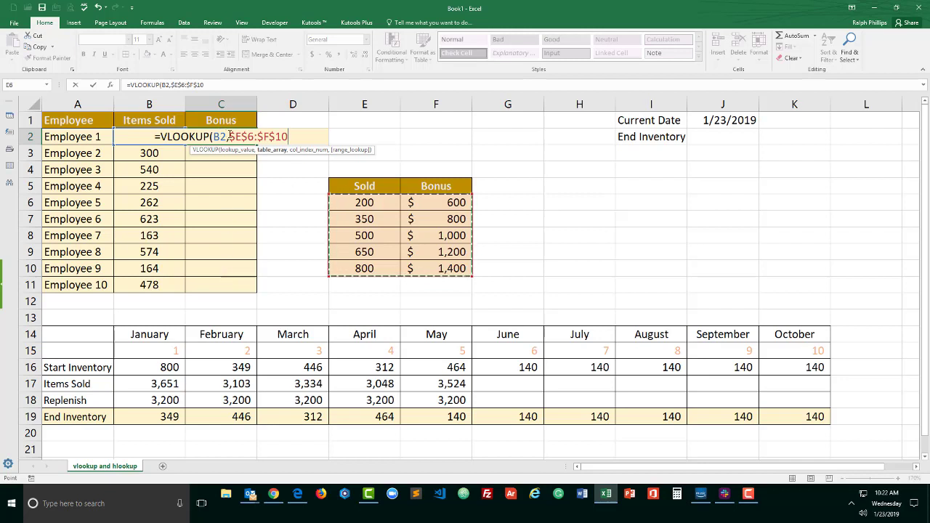
drag(230, 136, 293, 134)
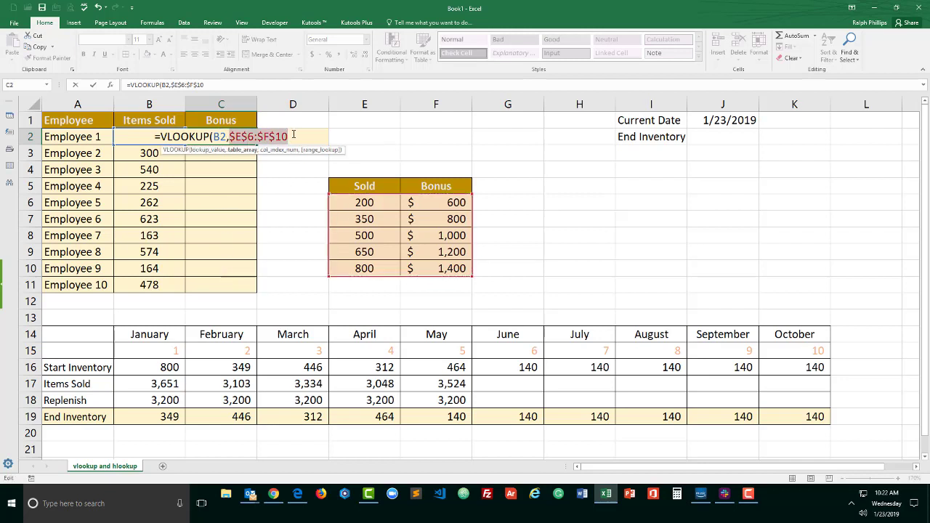
click(293, 134)
Step: Complete the VLOOKUP with column index 2, omitting the range lookup argument, and fill the formula down to C11
text(,)
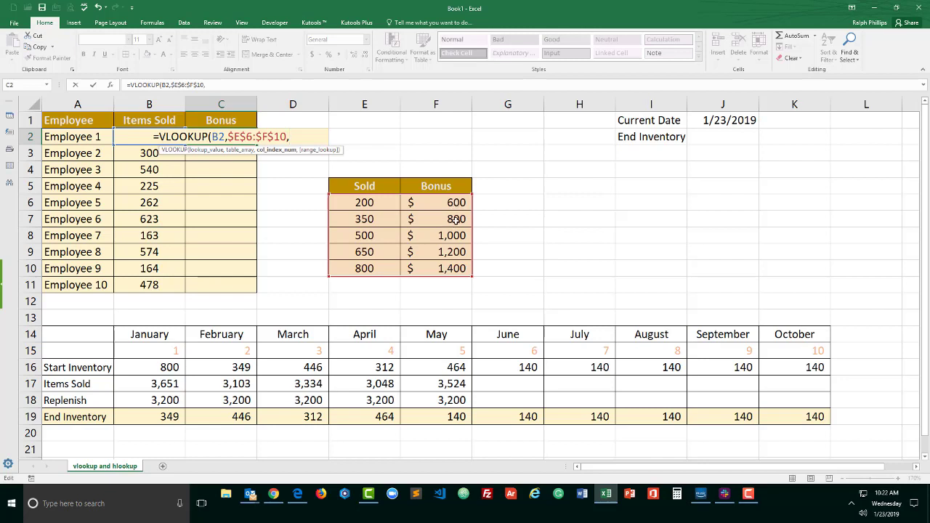
text(2)
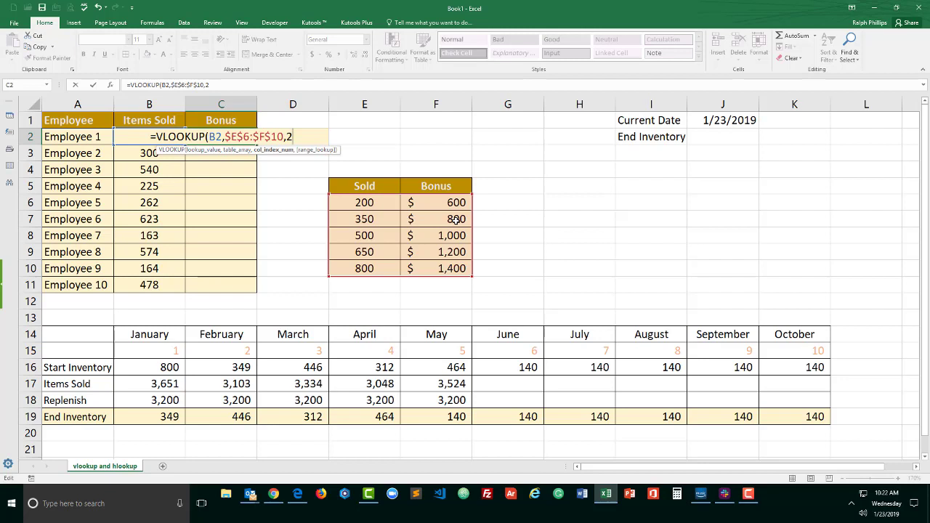
text(,)
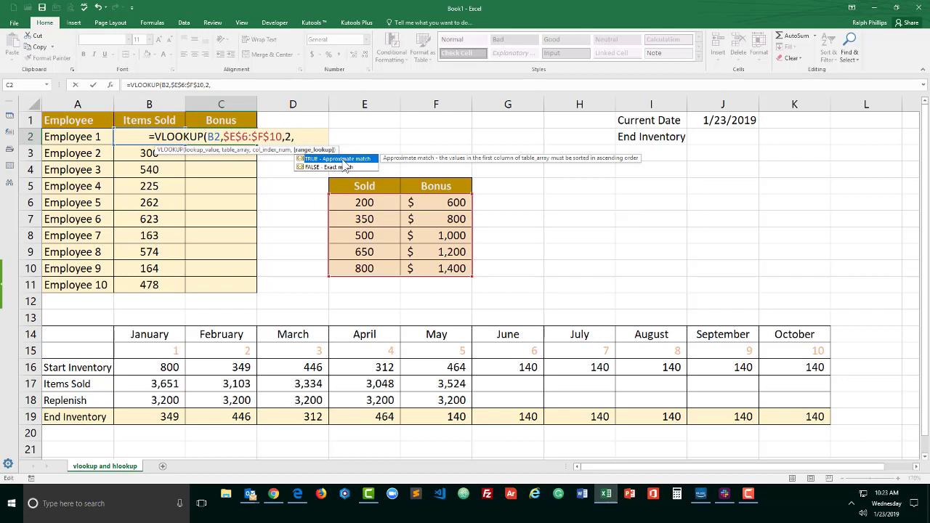
key(BackSpace)
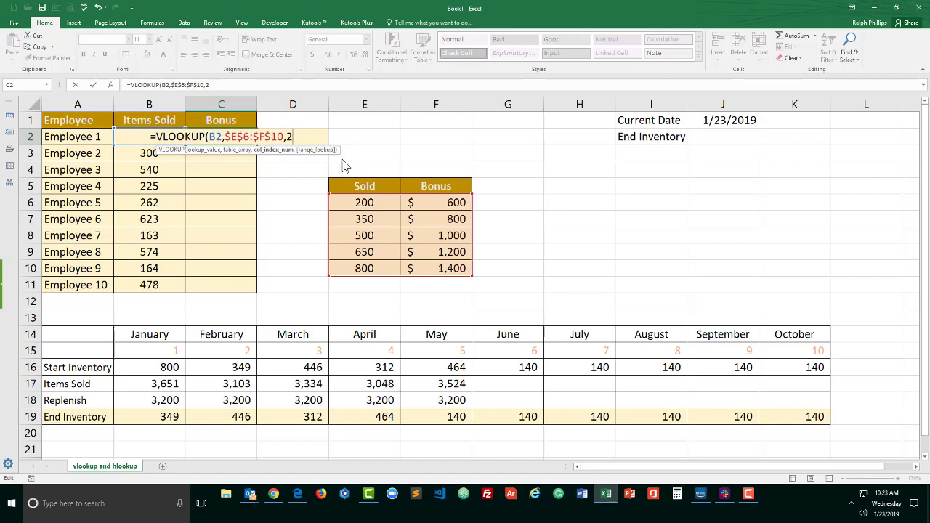
text())
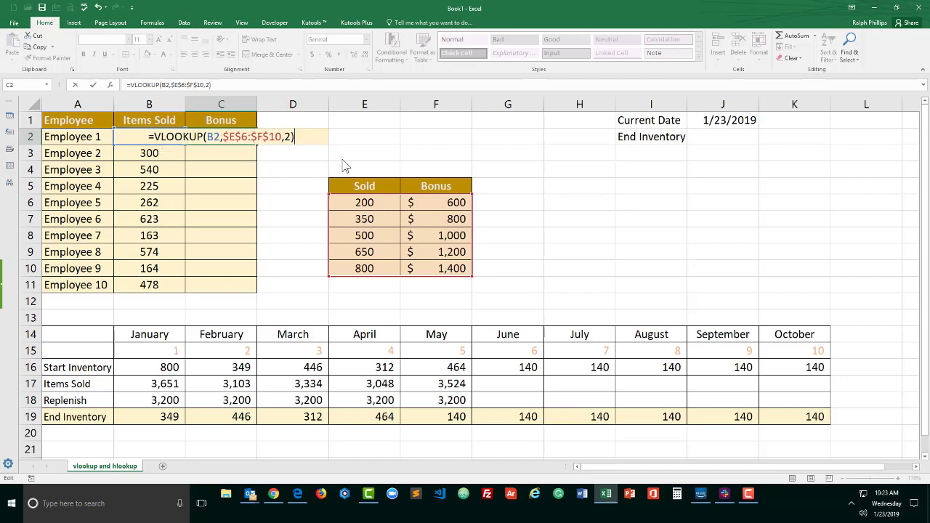
key(Return)
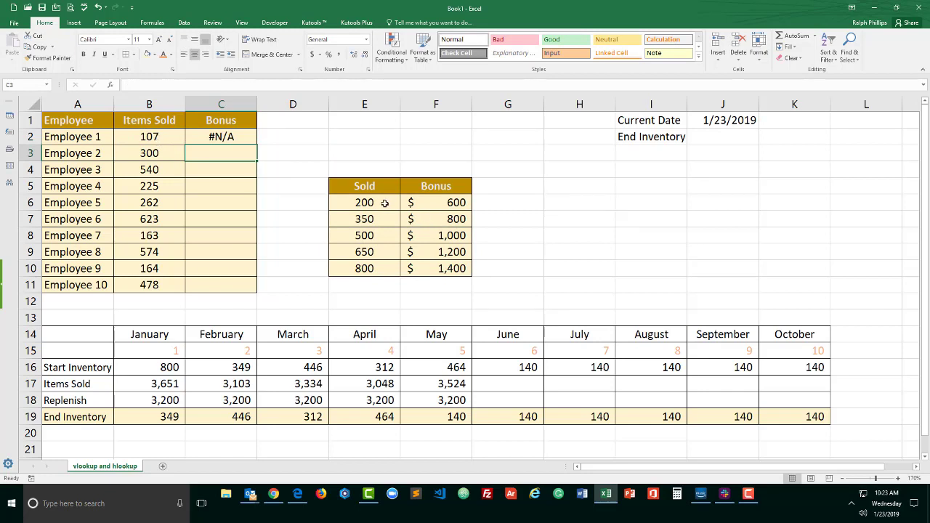
click(245, 141)
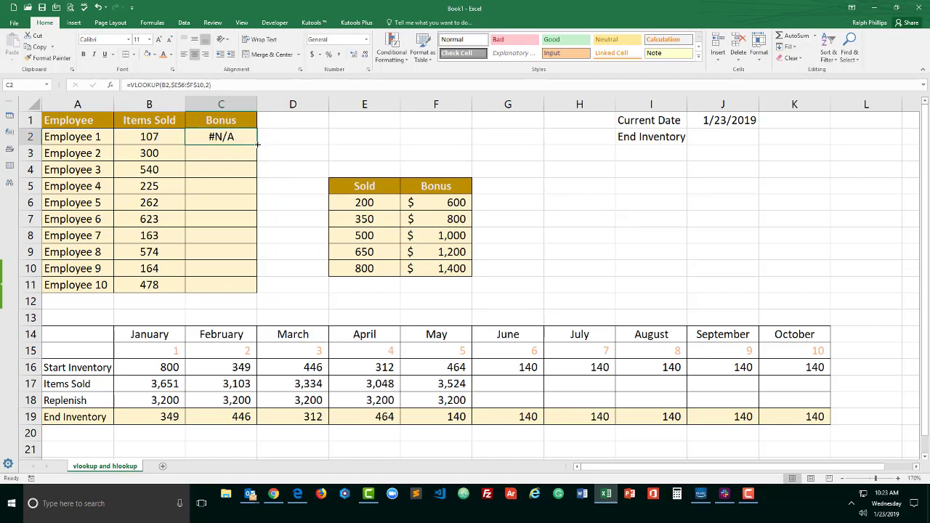
drag(256, 144, 250, 288)
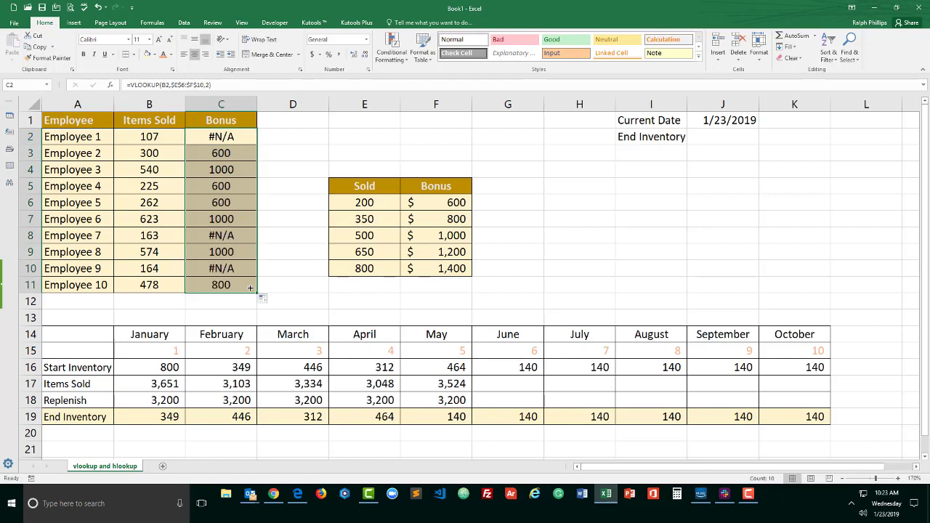
Step: Compare the employees' bonus results with their items sold and the tiers in the Sold/Bonus table
click(246, 185)
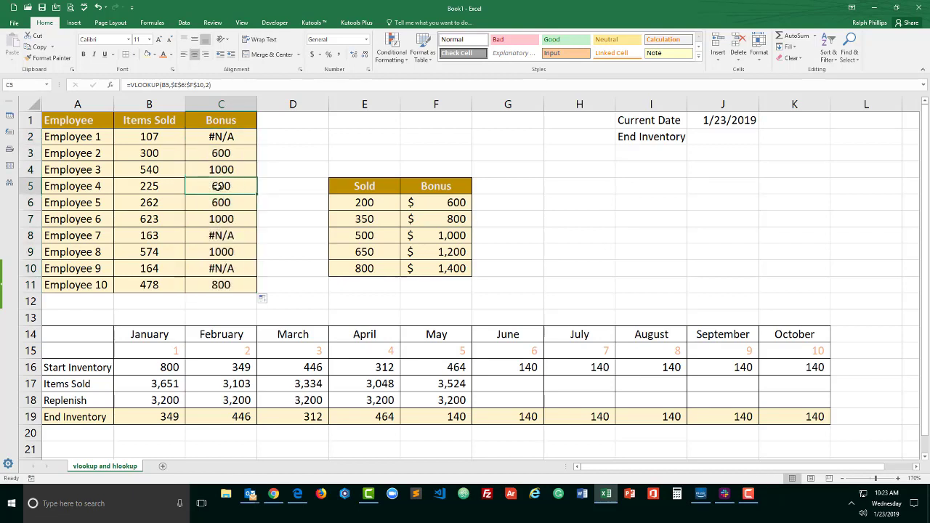
click(172, 169)
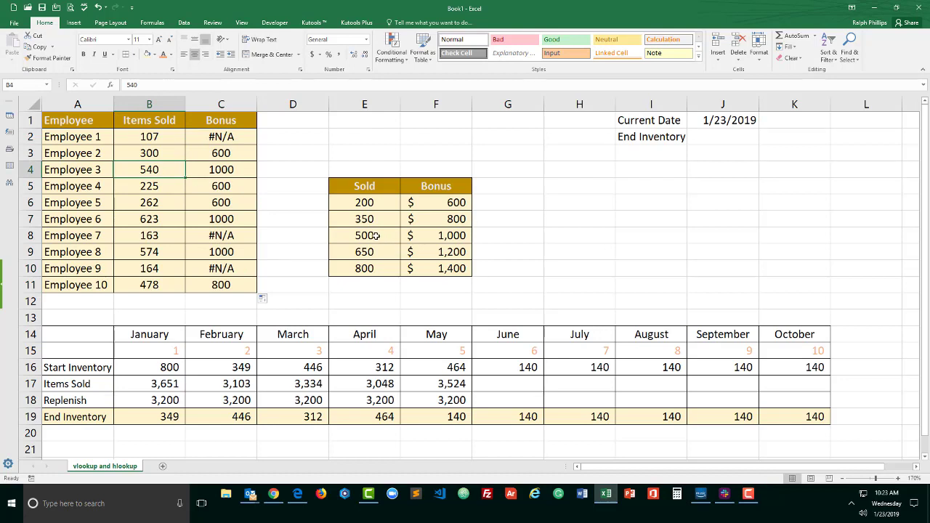
click(422, 234)
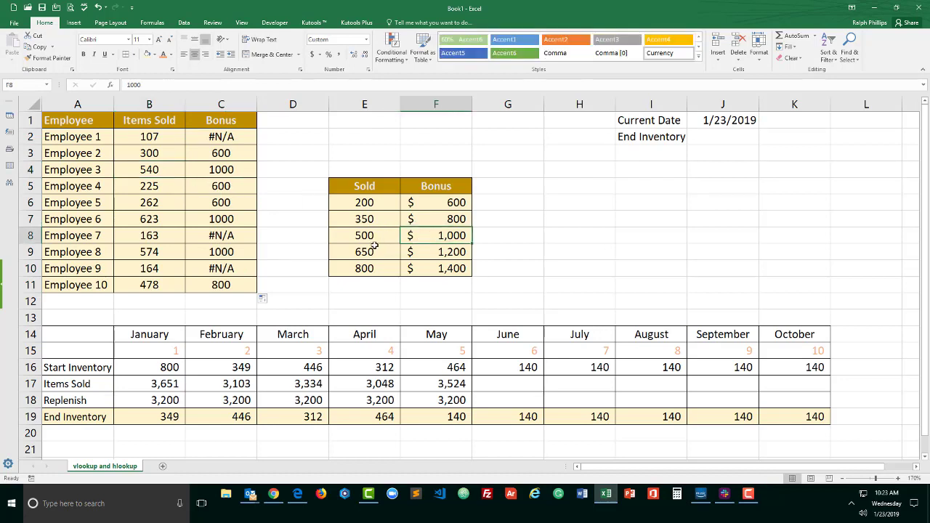
drag(369, 250, 407, 250)
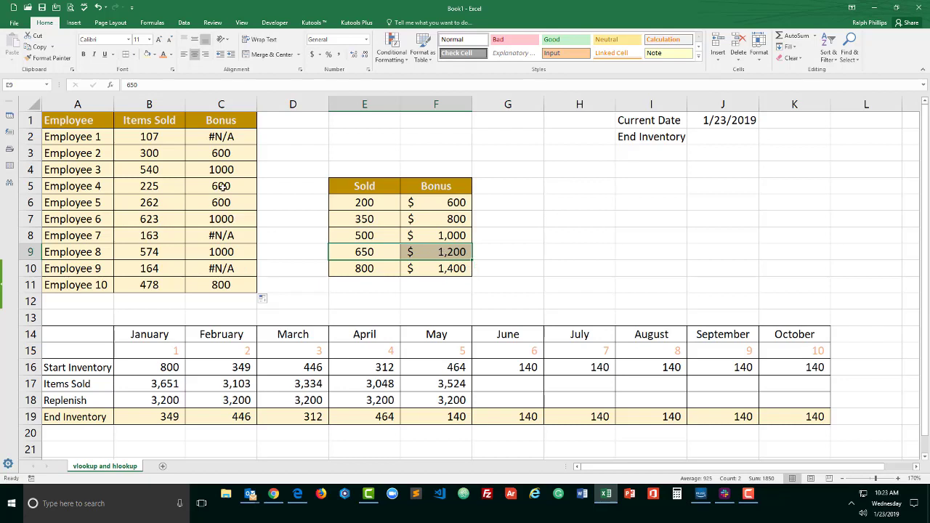
drag(226, 134, 226, 286)
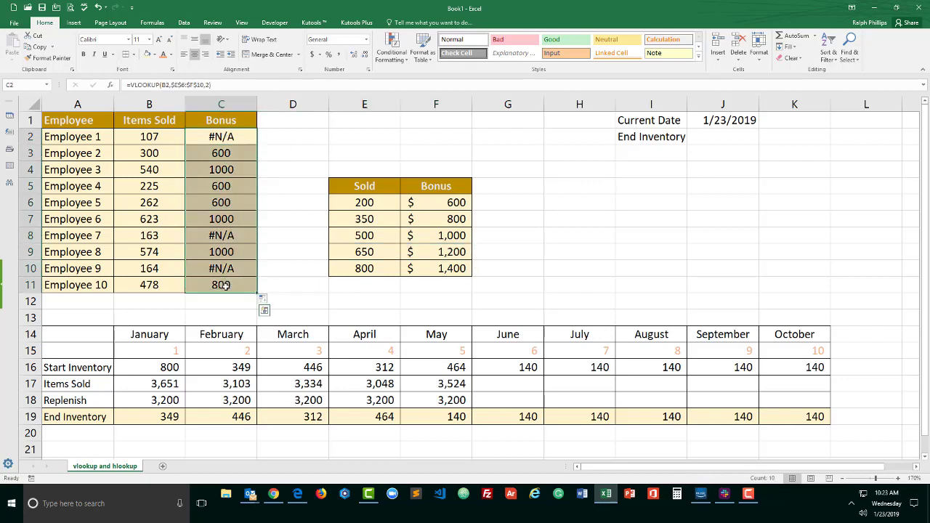
Step: Examine the lookup value, table array and column index in Employee 2's bonus formula in C3
double_click(234, 153)
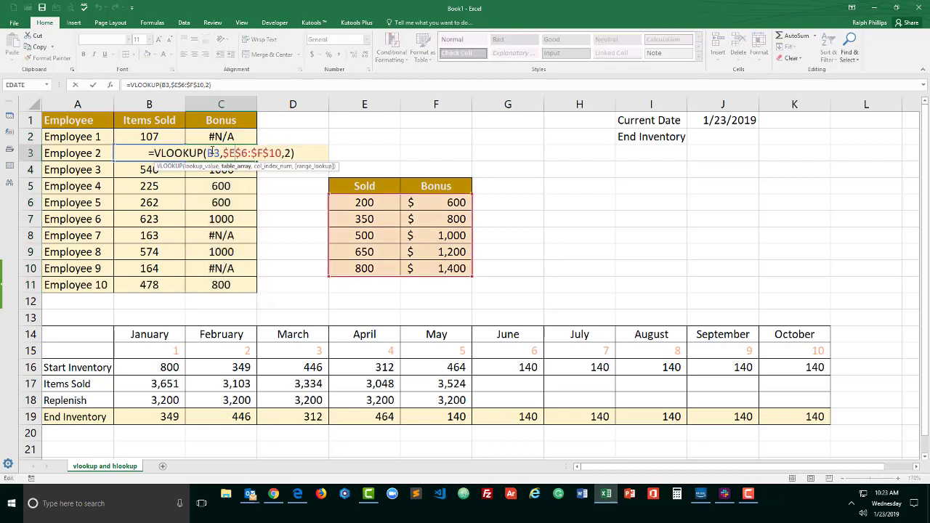
drag(224, 152, 286, 153)
click(286, 153)
double_click(288, 152)
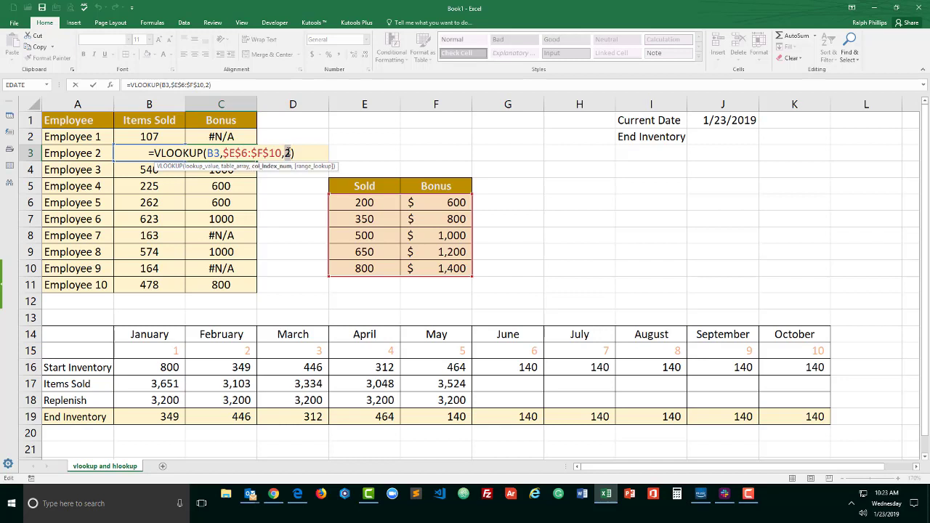
key(Return)
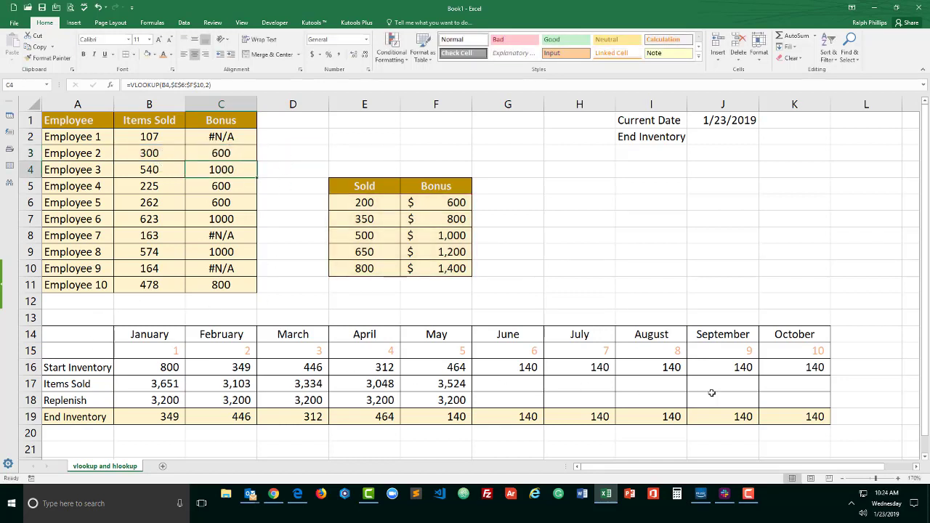
Step: Examine how the inventory table's month headings in row 14, month numbers in row 15 and February start inventory are built
click(142, 336)
drag(142, 336, 821, 348)
double_click(198, 334)
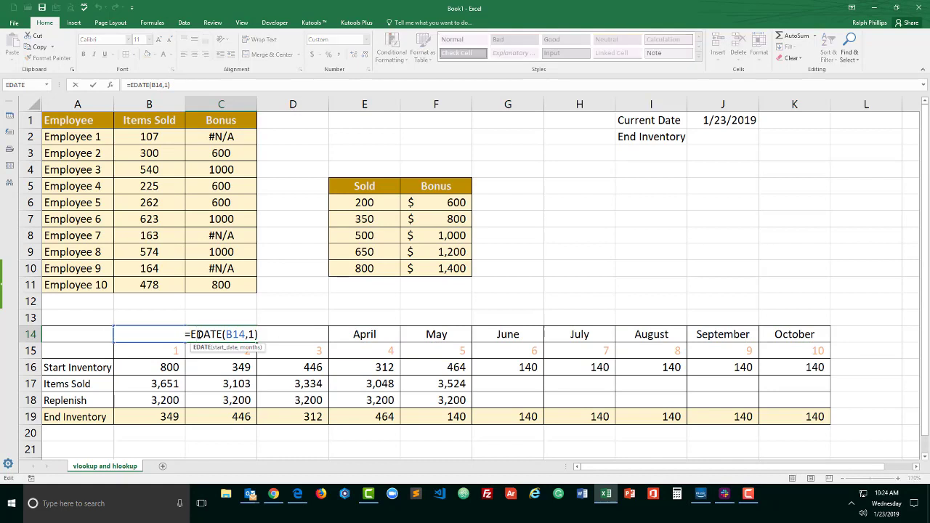
key(Escape)
click(125, 334)
double_click(125, 334)
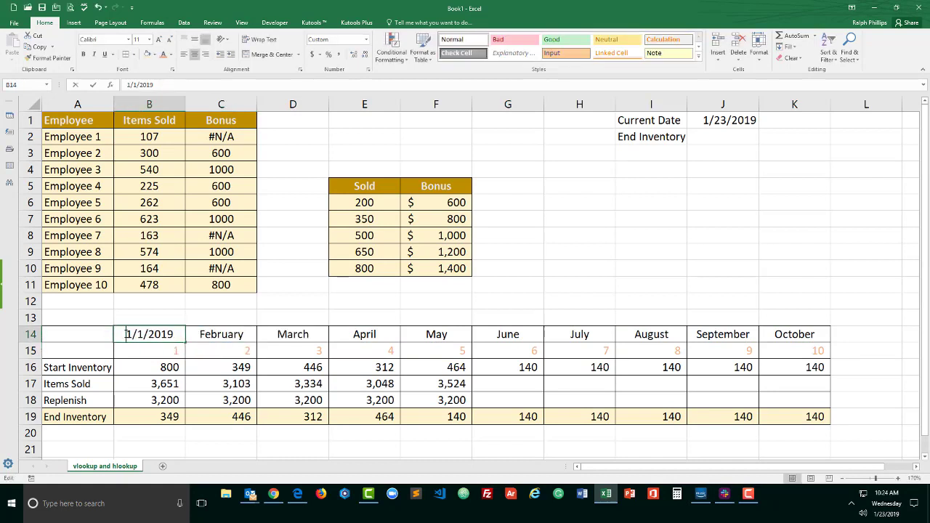
key(Return)
drag(169, 347, 797, 349)
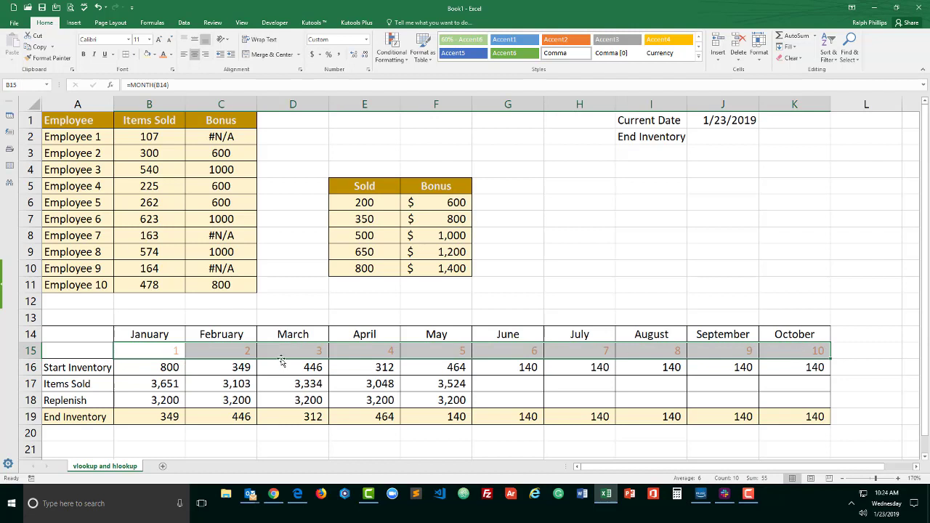
click(199, 367)
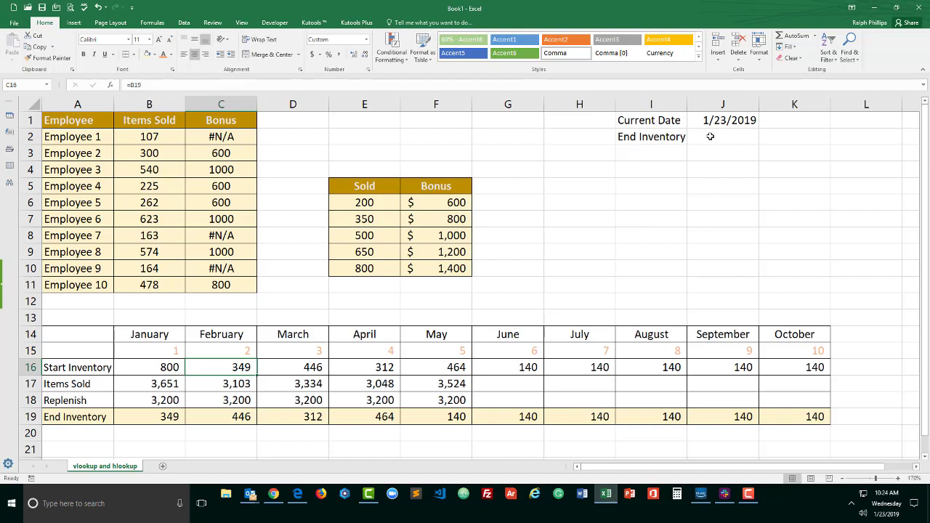
Step: Start an HLOOKUP formula in J2 for the end inventory, with MONTH(J1) as the lookup value
click(710, 137)
text(=hl)
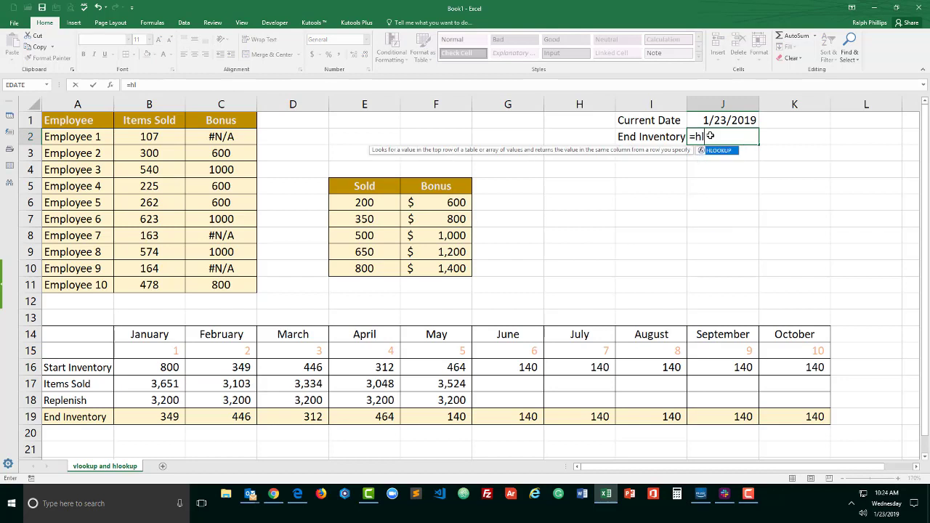
key(Tab)
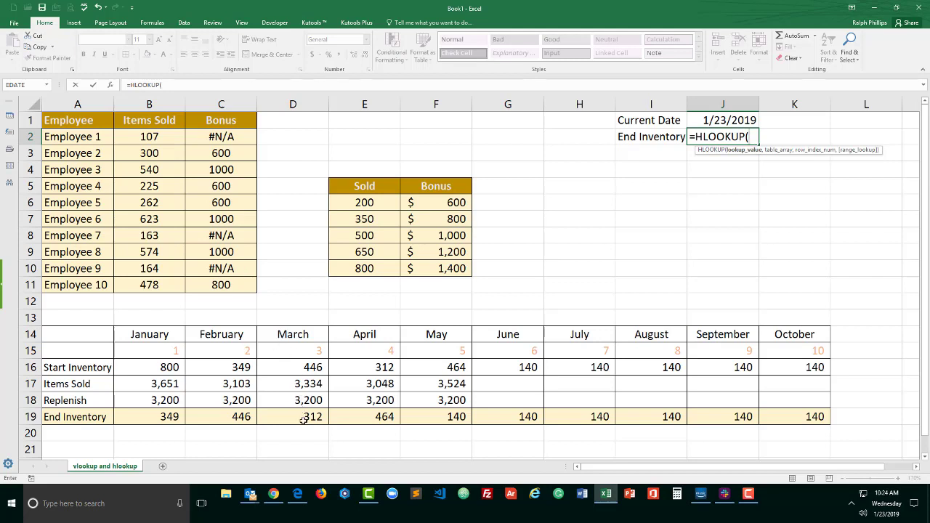
click(756, 138)
text(month()
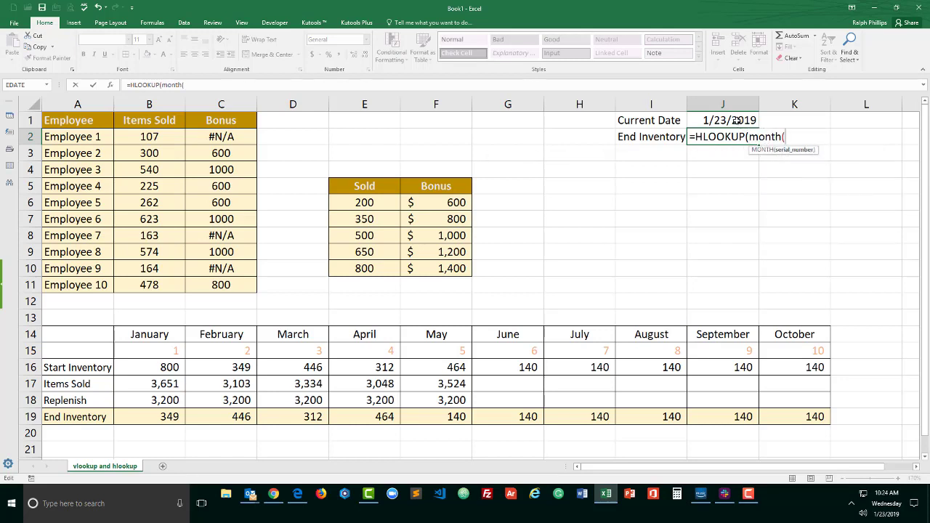
click(736, 121)
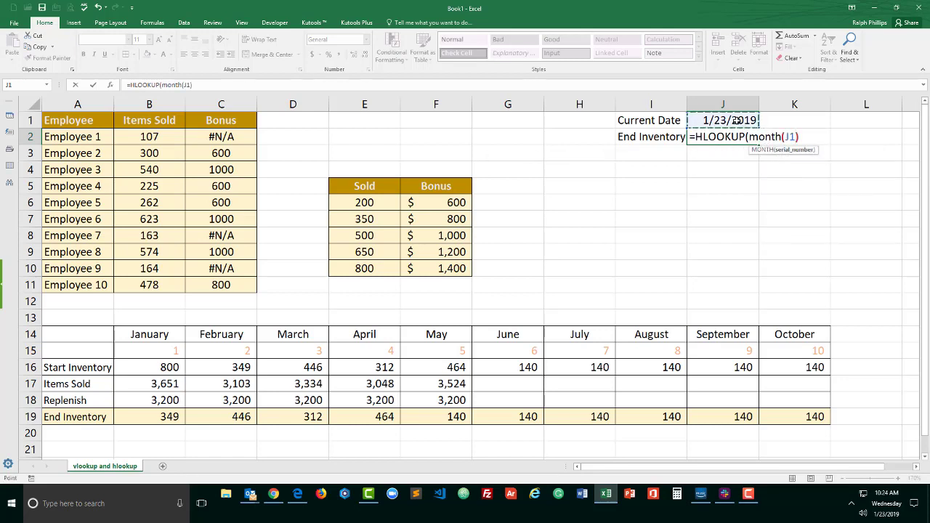
Step: Complete the HLOOKUP formula in J2 with table array B15:K19, row index 5 and FALSE for an exact match
text(),)
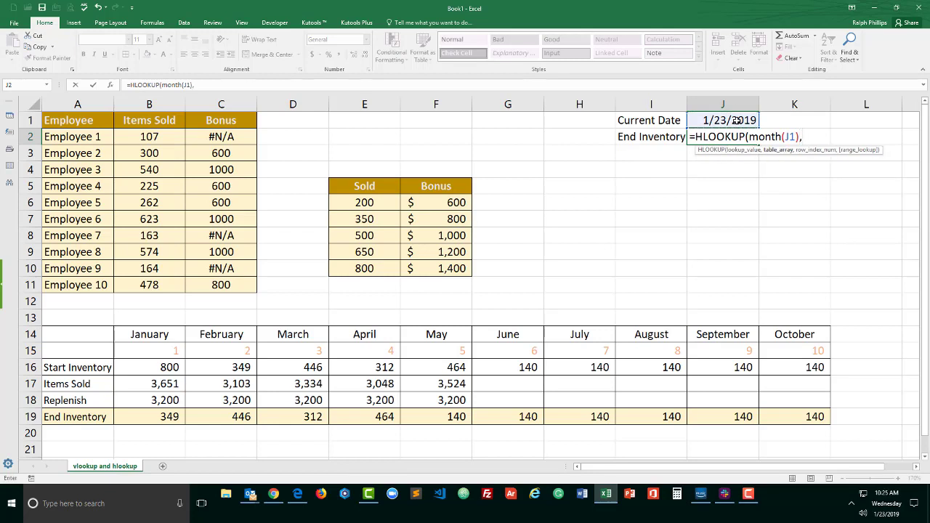
drag(149, 351, 799, 416)
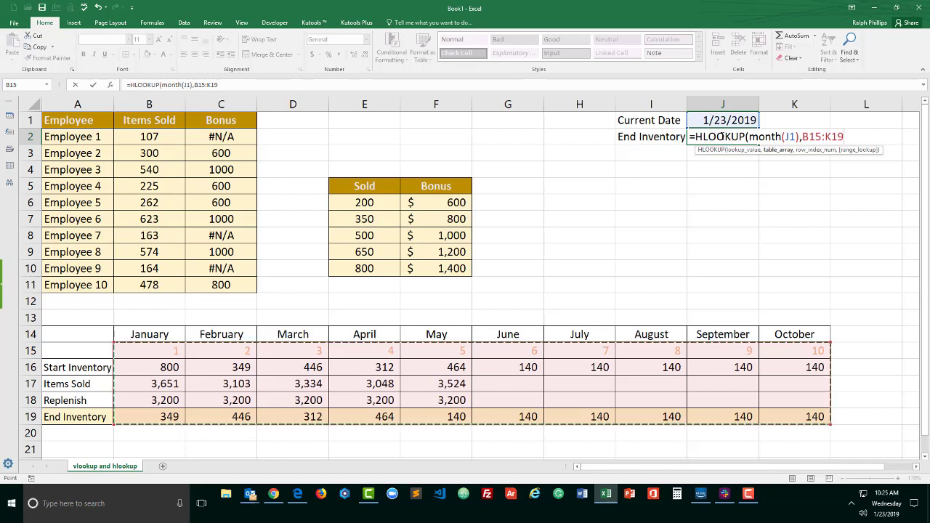
text(,)
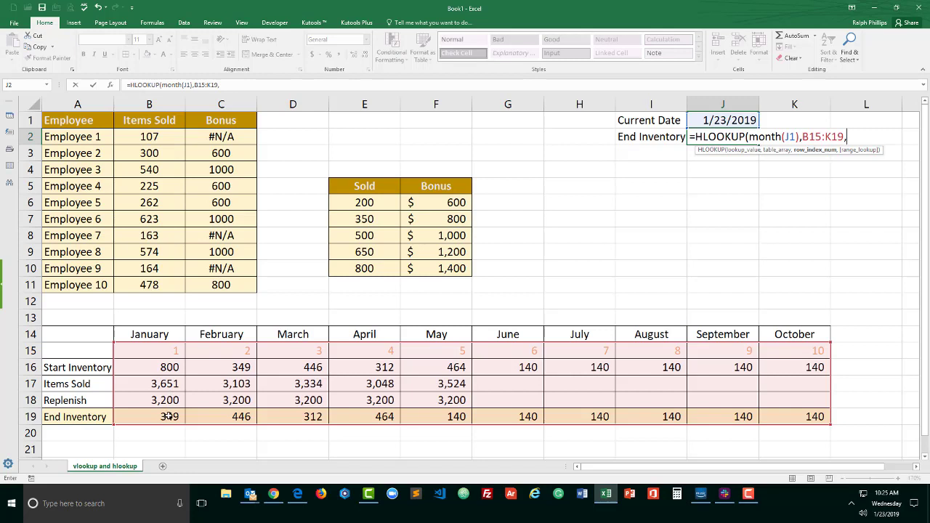
text(5,)
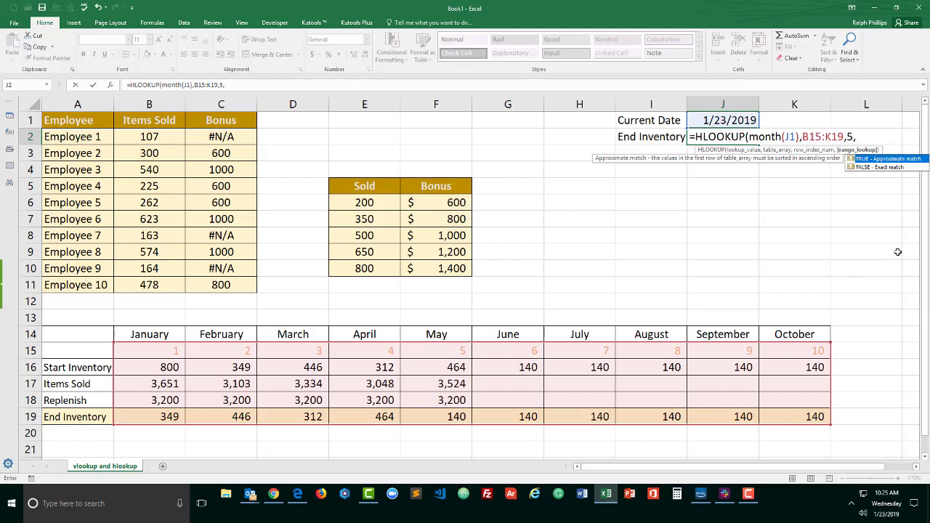
text(False))
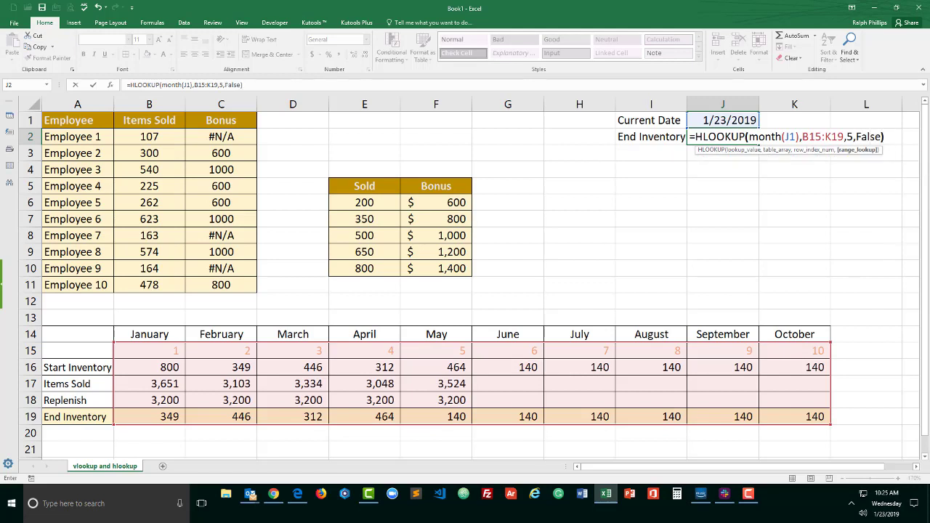
click(860, 136)
double_click(861, 136)
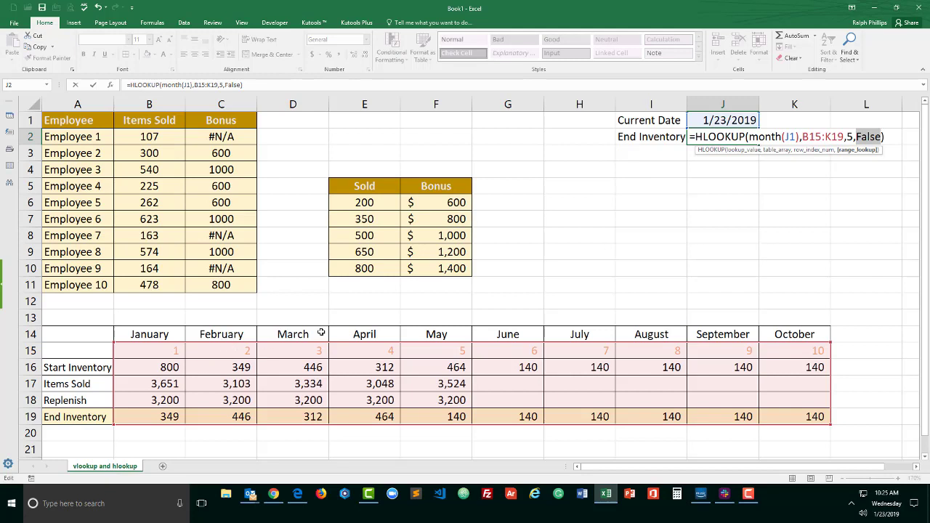
key(Return)
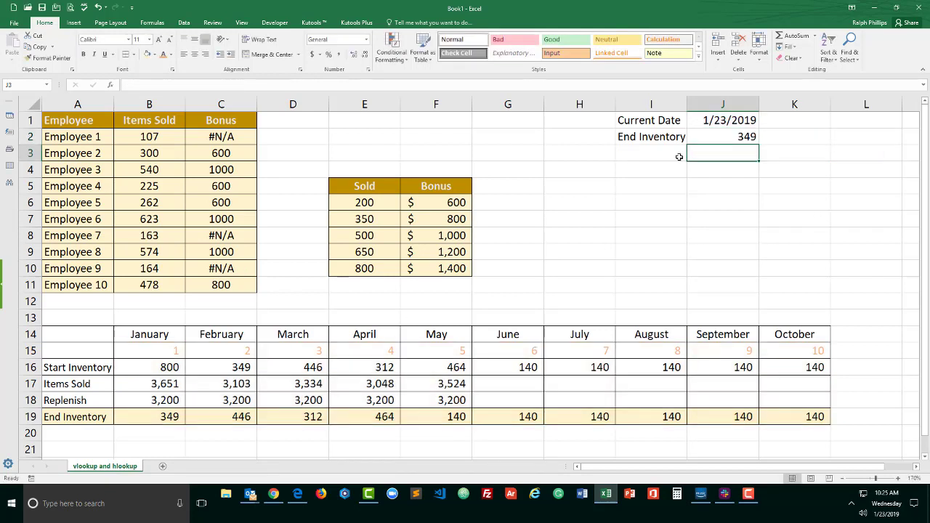
Step: Set the current date in J1 to 3/15/19 to test the end inventory lookup with a March date
click(718, 119)
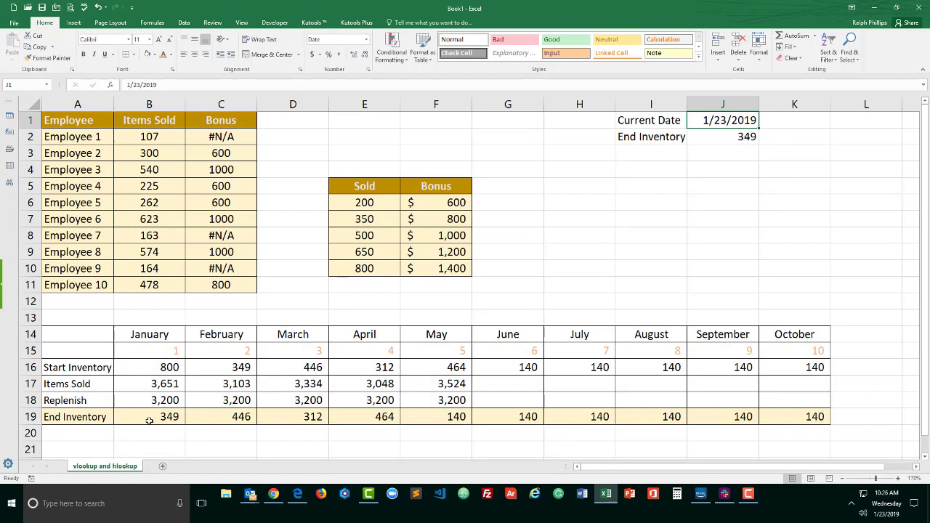
click(734, 138)
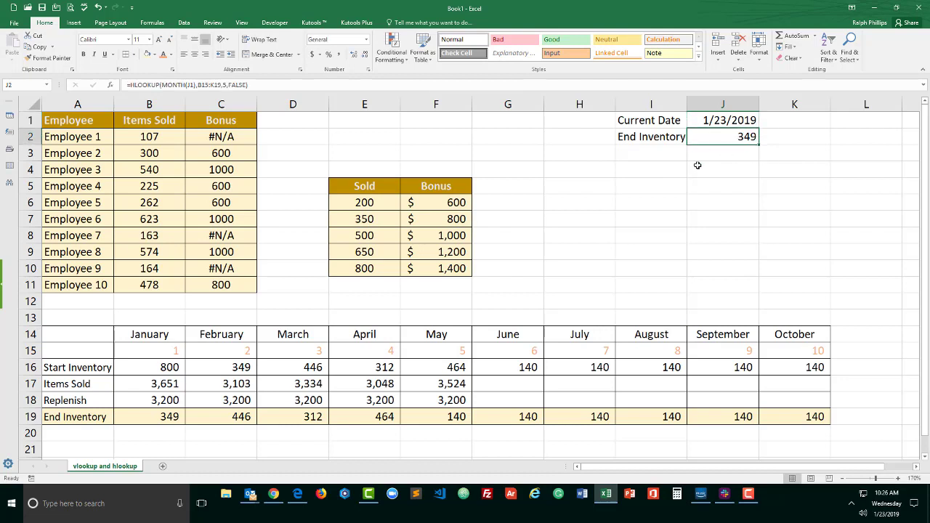
click(717, 121)
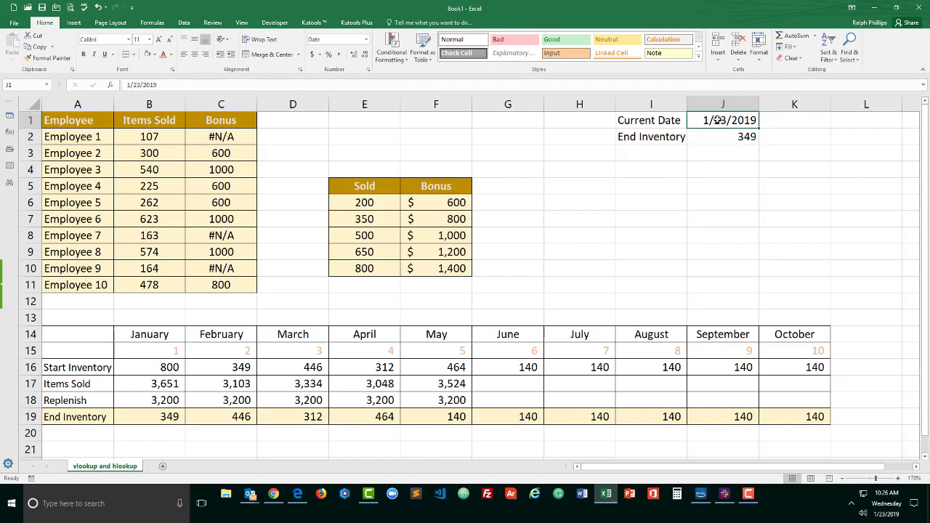
text(4/12)
key(BackSpace)
key(BackSpace)
key(BackSpace)
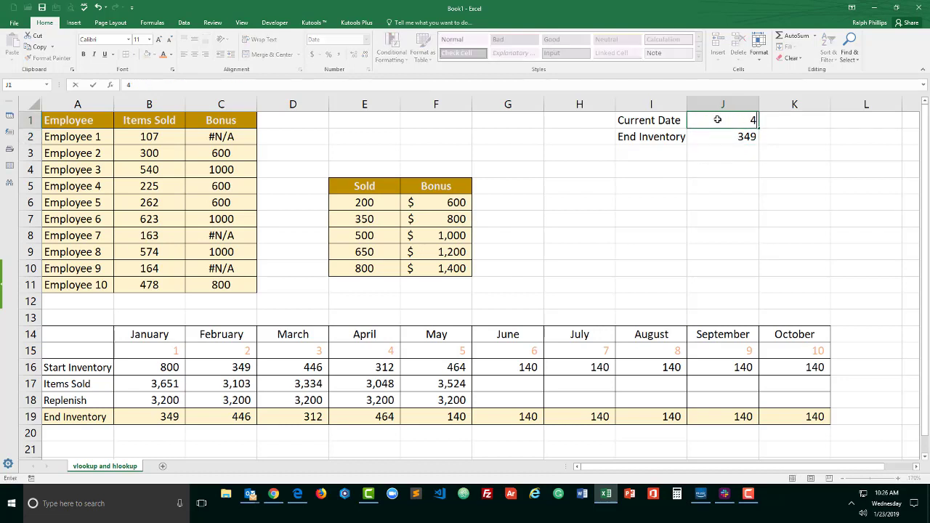
key(BackSpace)
text(3/15/19)
key(Return)
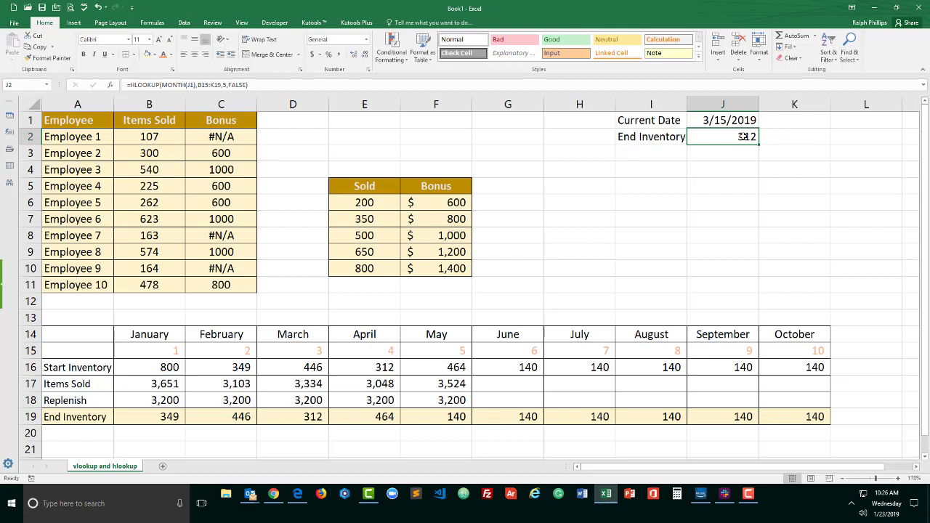
Step: Trace the March column from its month number in row 15 down to the end inventory in D19
click(301, 353)
drag(301, 367, 304, 416)
click(304, 417)
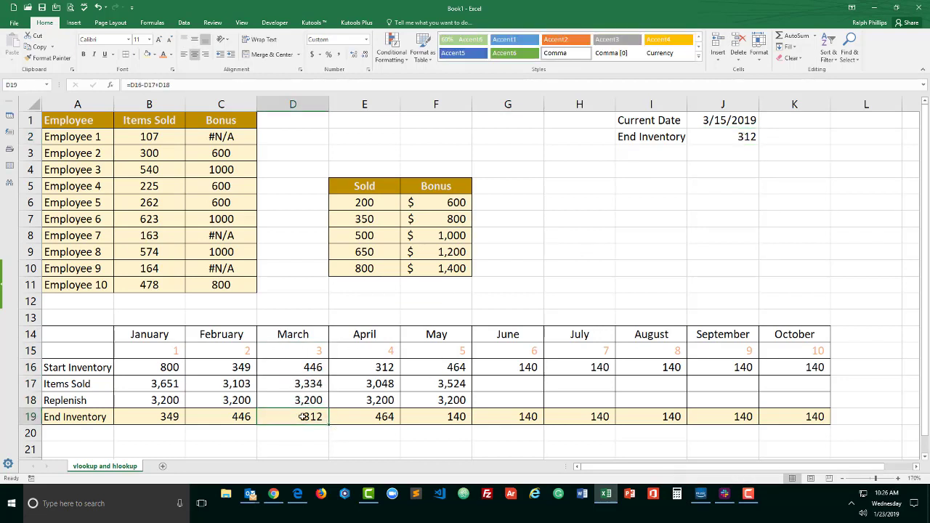
Step: Change the month of the current date in J1 to April, making it 4/15/2019
double_click(721, 120)
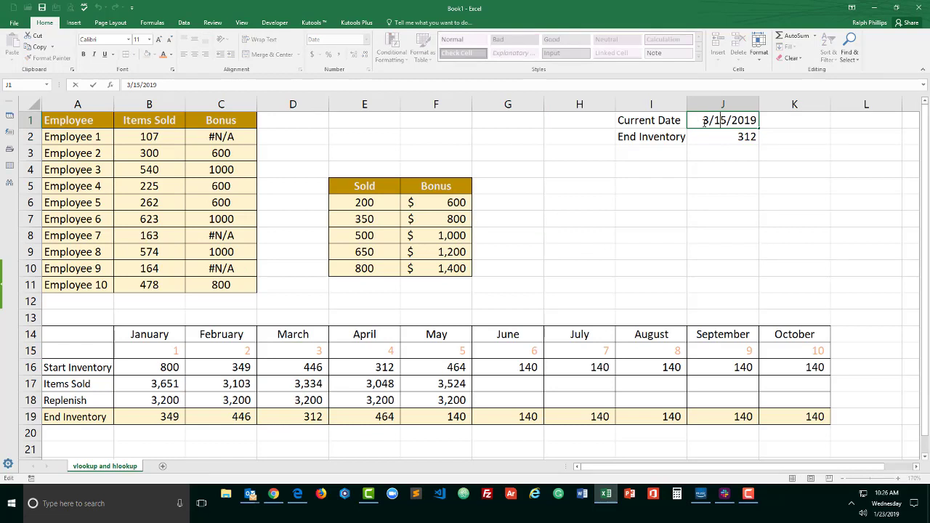
key(BackSpace)
text(4)
key(Return)
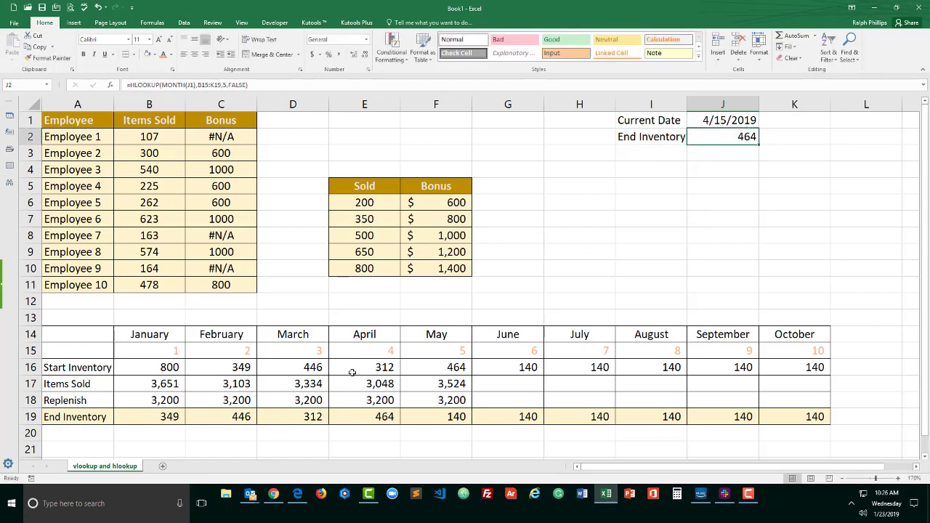
Step: Examine the lookup value, table array, row index and exact-match argument of the HLOOKUP formula in J2
double_click(724, 140)
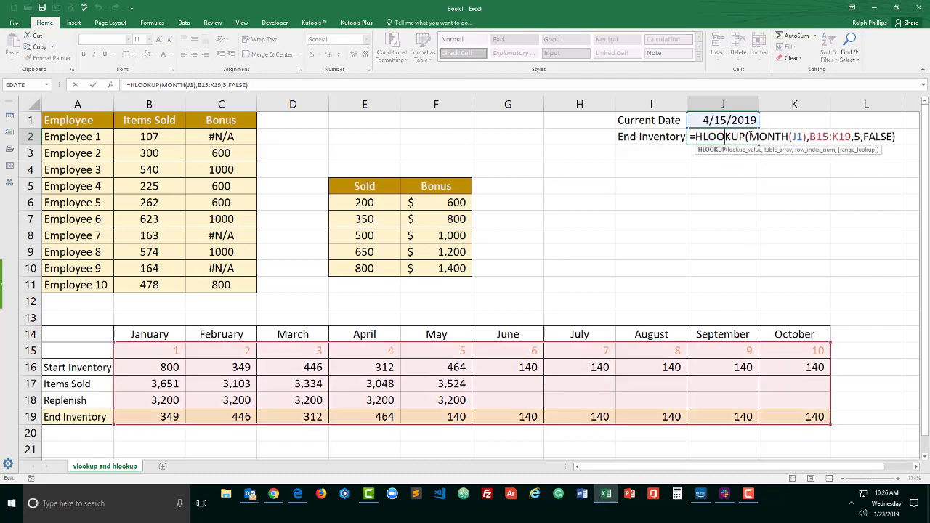
drag(749, 136, 851, 133)
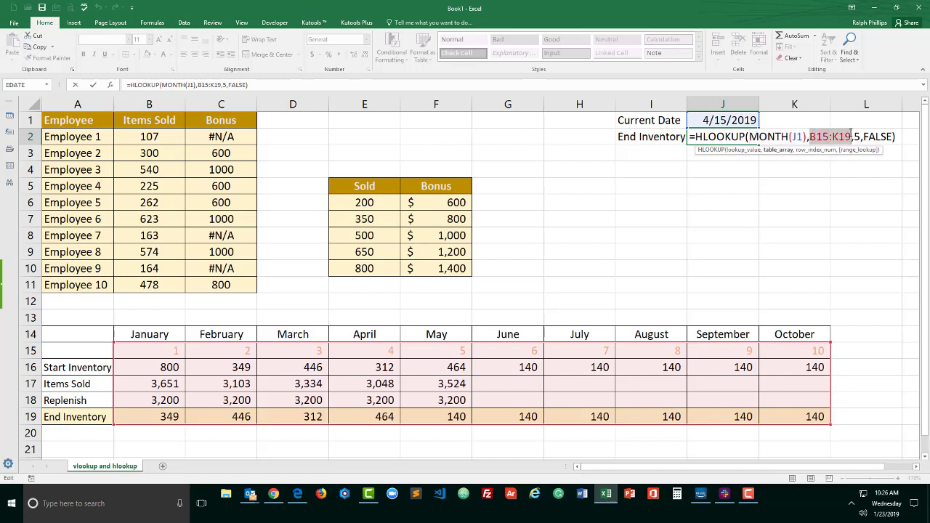
click(861, 136)
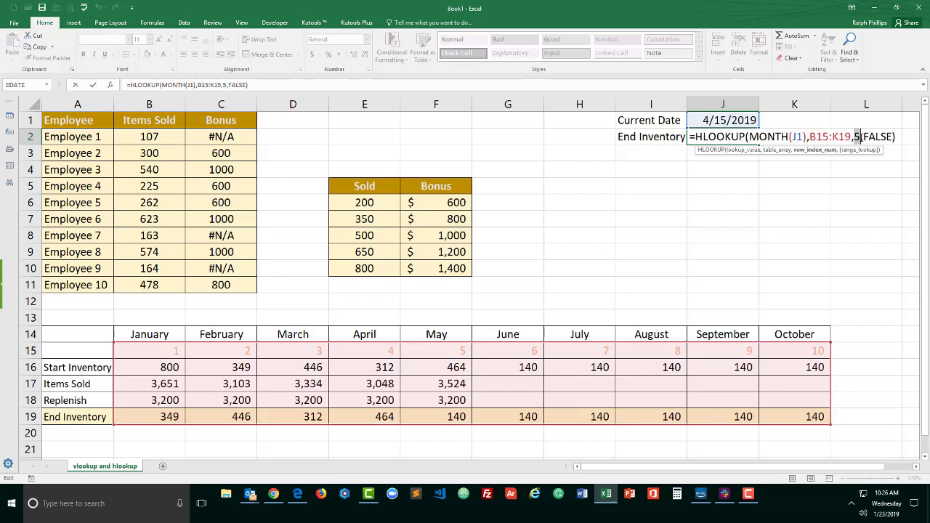
drag(863, 137, 892, 137)
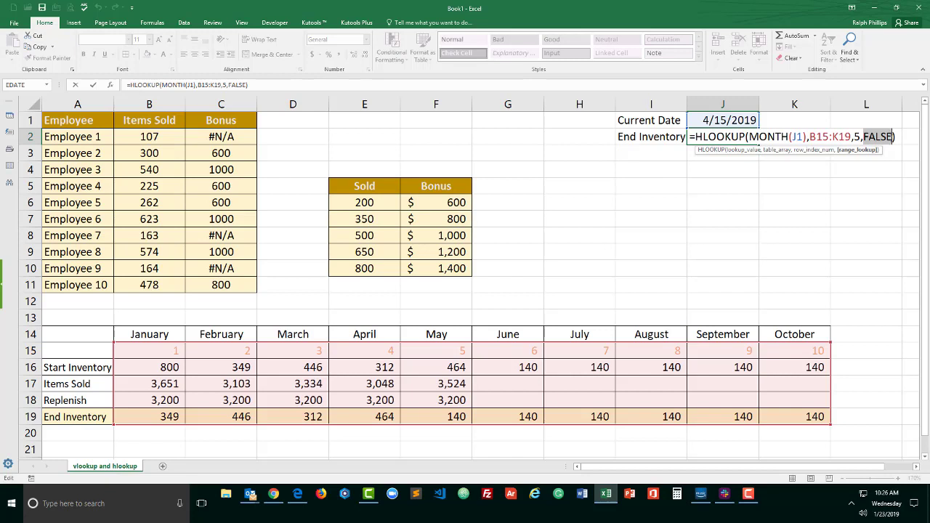
key(Return)
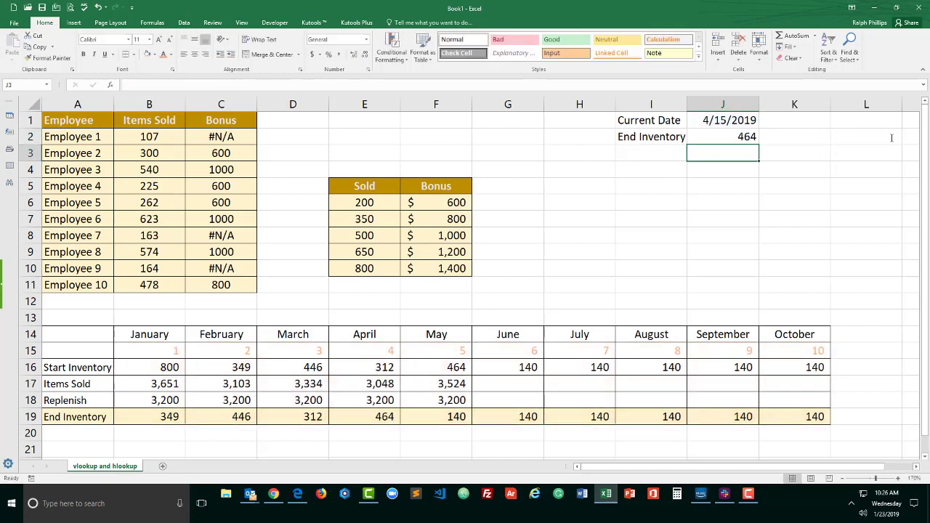